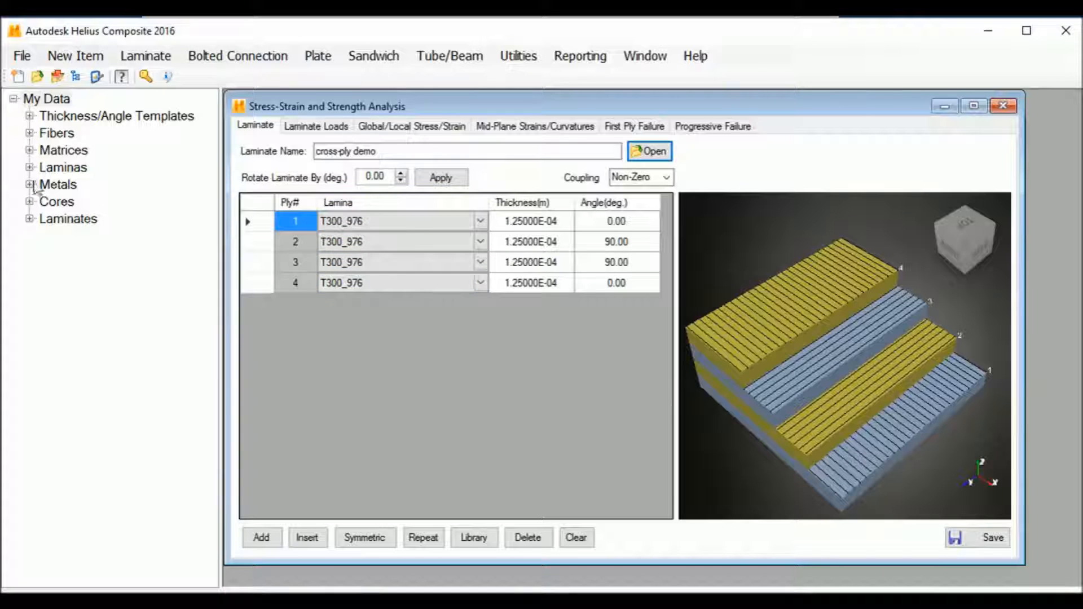
Step: Review the stored stiffness and strength properties of the T300_976 lamina, leaving them as they are
click(29, 166)
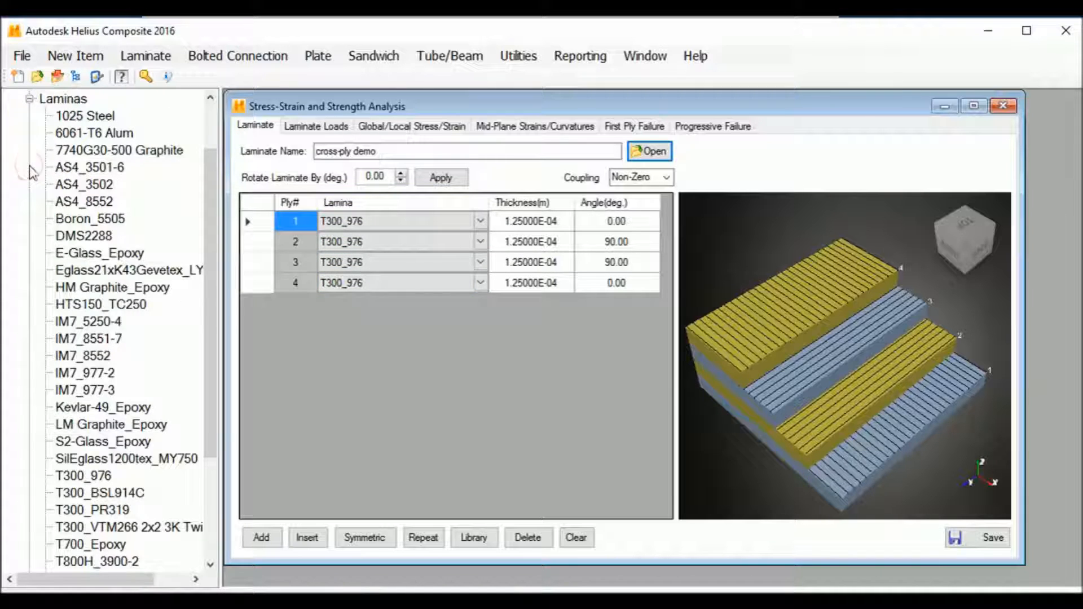
drag(206, 211, 210, 265)
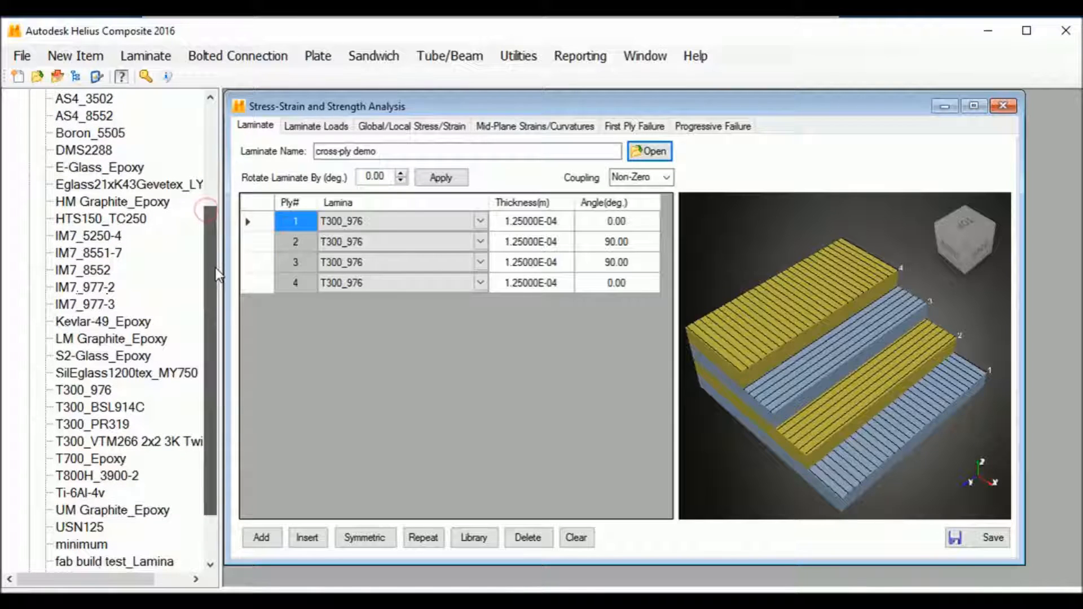
double_click(97, 394)
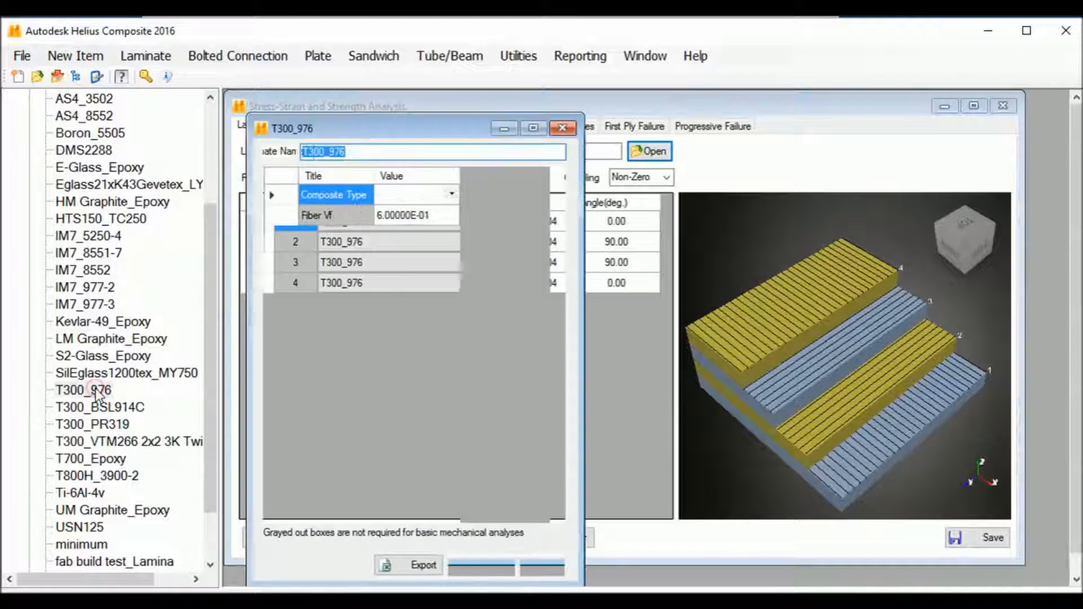
drag(556, 236, 552, 386)
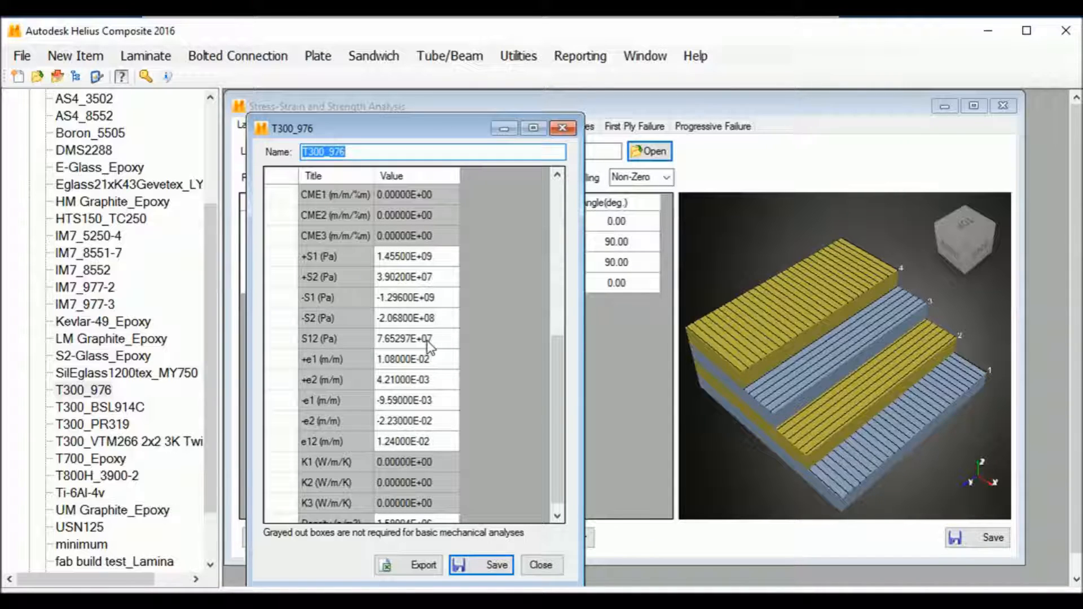
click(563, 129)
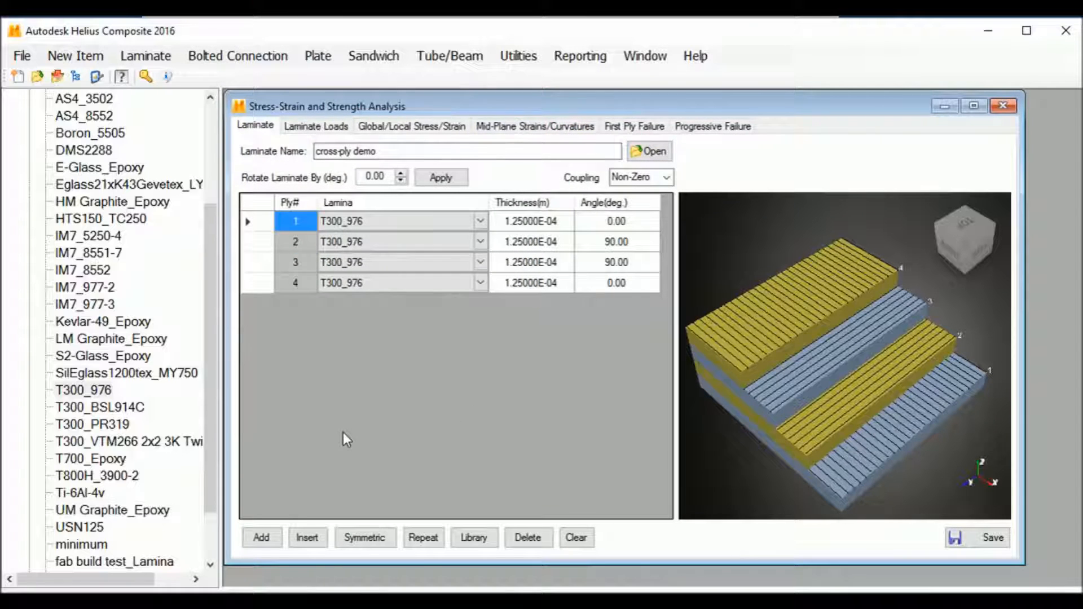
Step: Set the laminate's Axial Load X to 1e6 Pa with the Stress load type
click(316, 128)
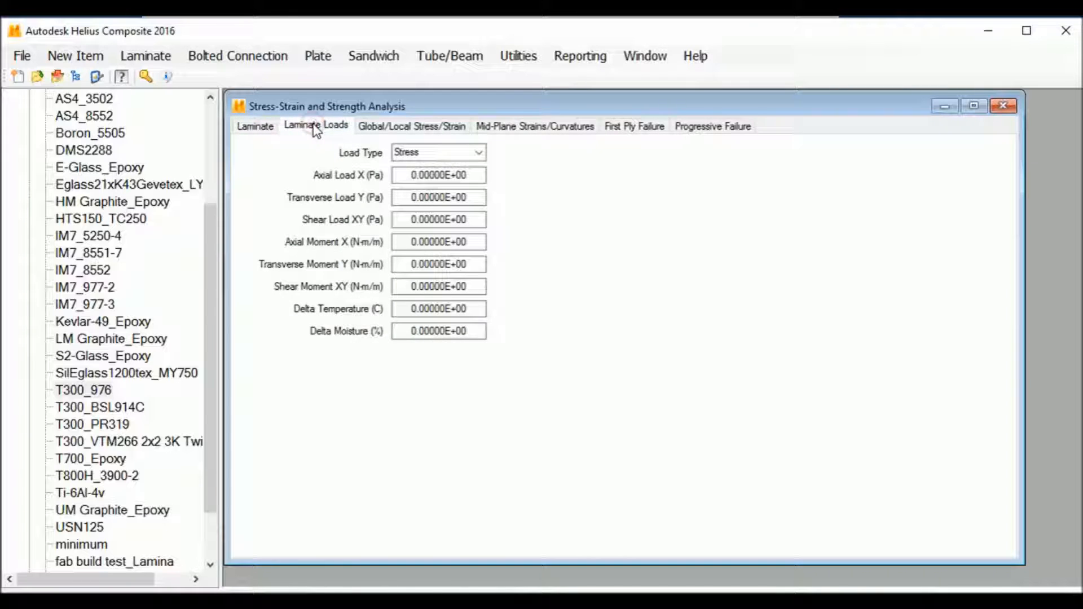
click(478, 177)
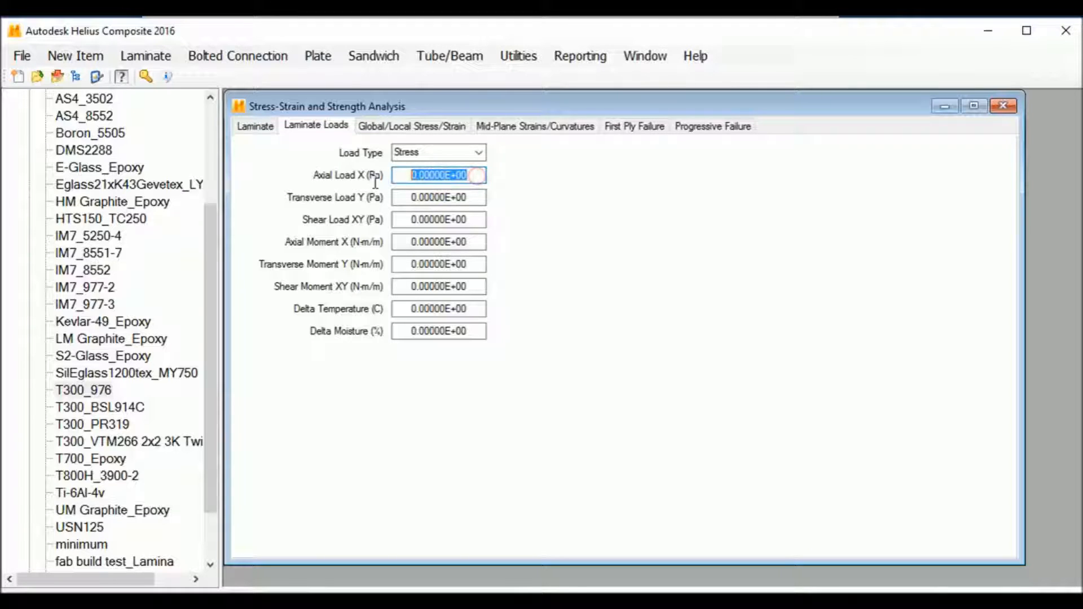
text(1e6)
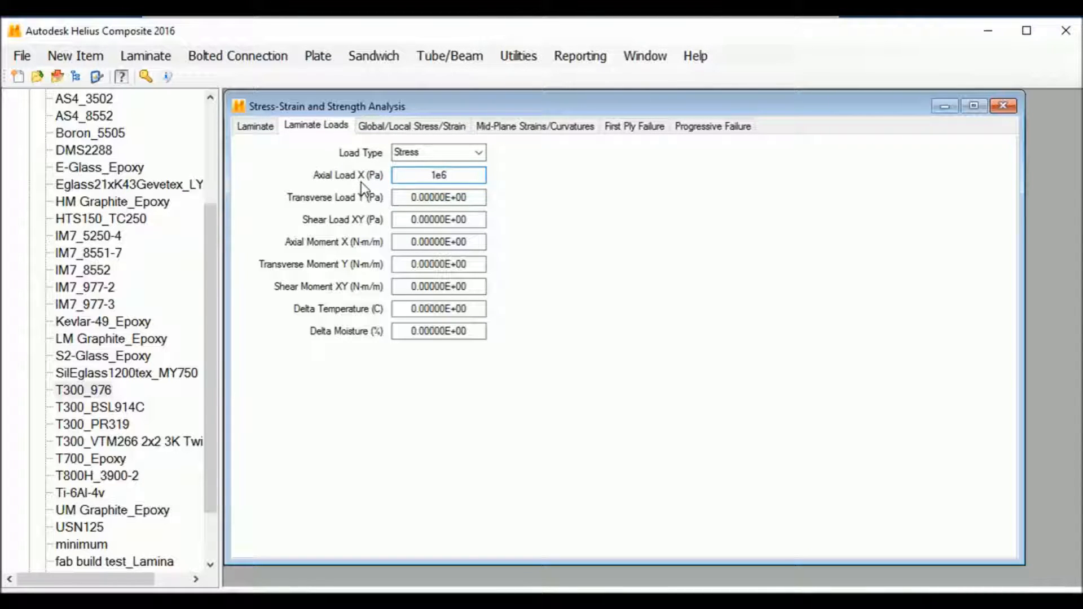
Step: Calculate the global stresses at the middle of each ply and view their plot
click(440, 129)
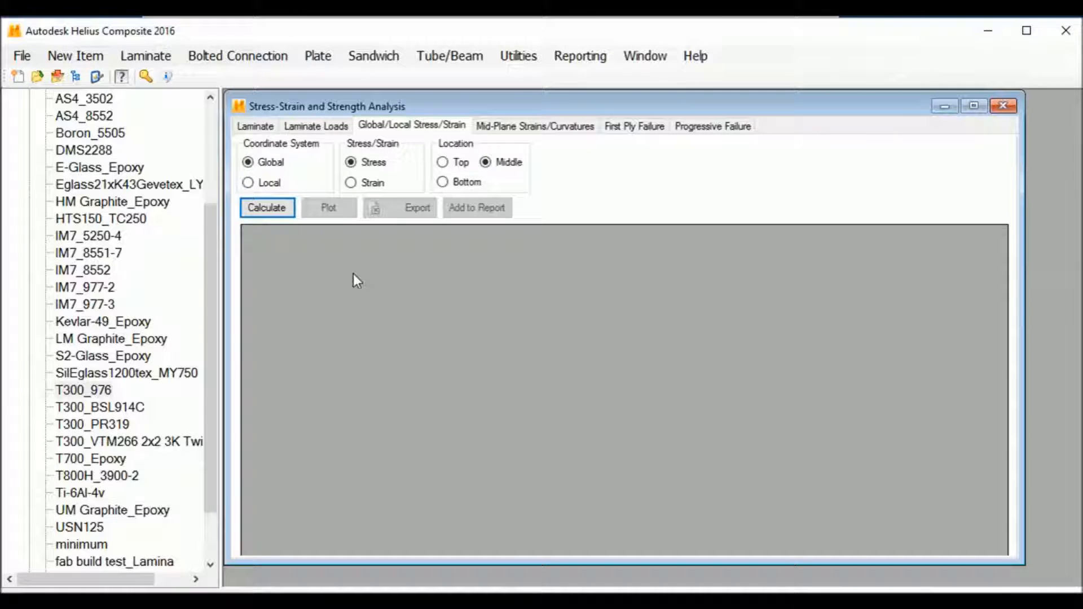
click(278, 210)
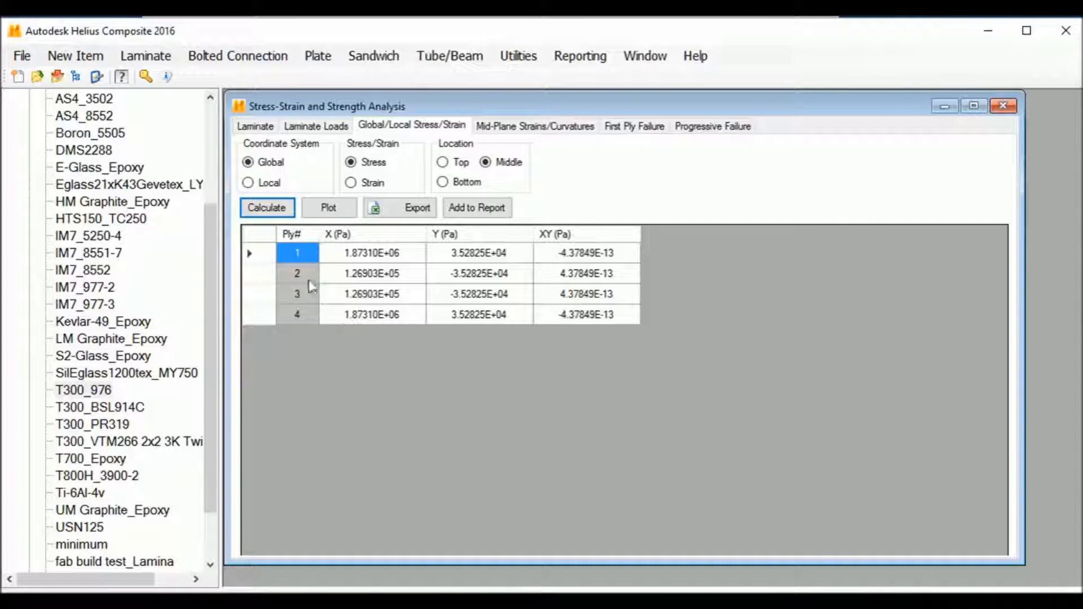
click(332, 214)
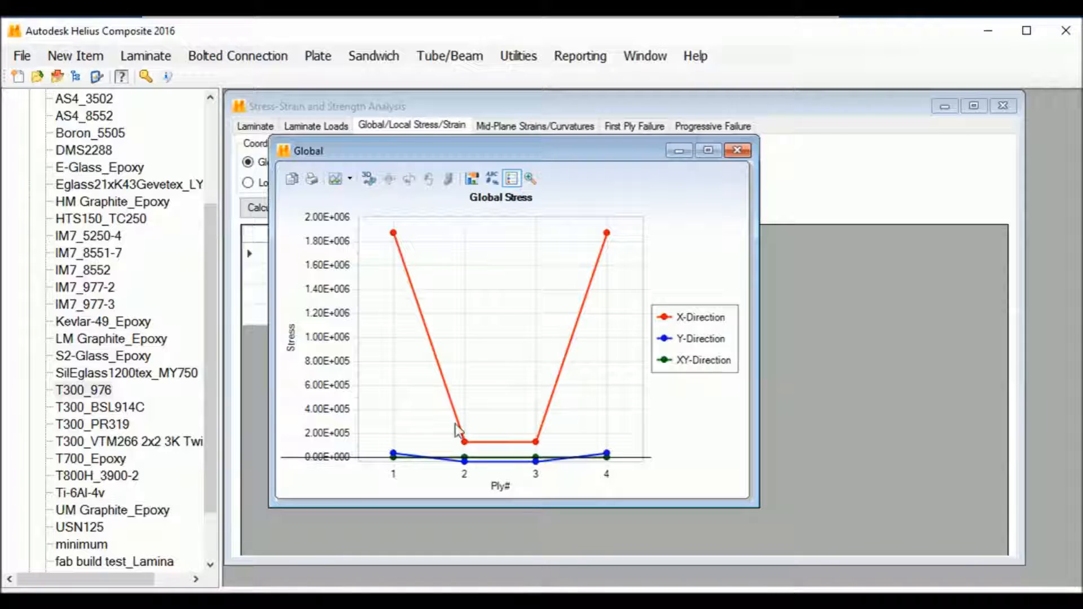
mouse_move(602, 237)
click(737, 150)
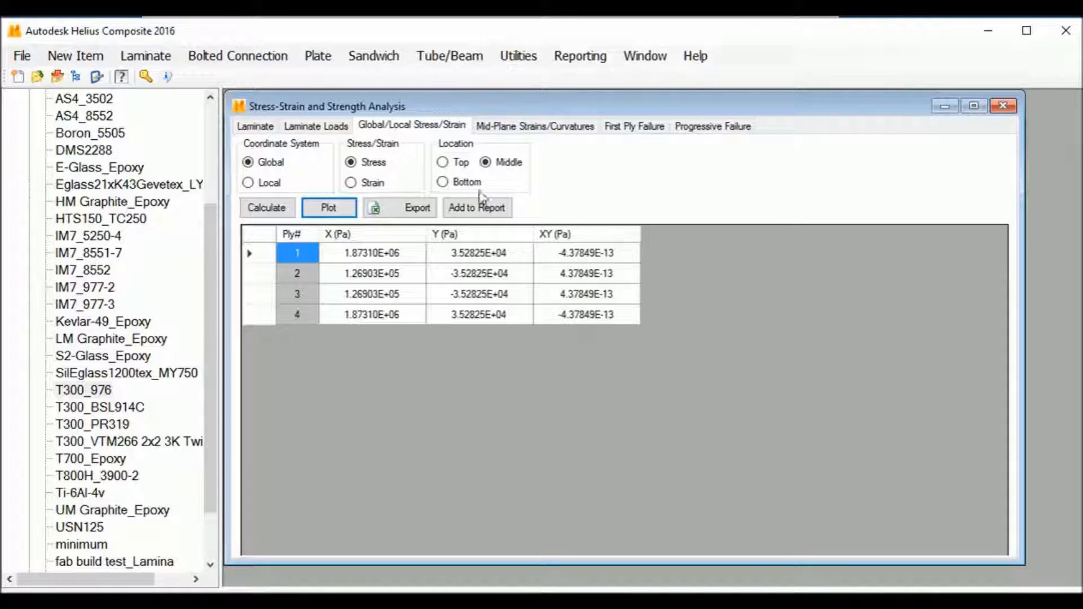
Step: Calculate the local stresses at the middle of each ply and view their plot
click(248, 184)
click(282, 210)
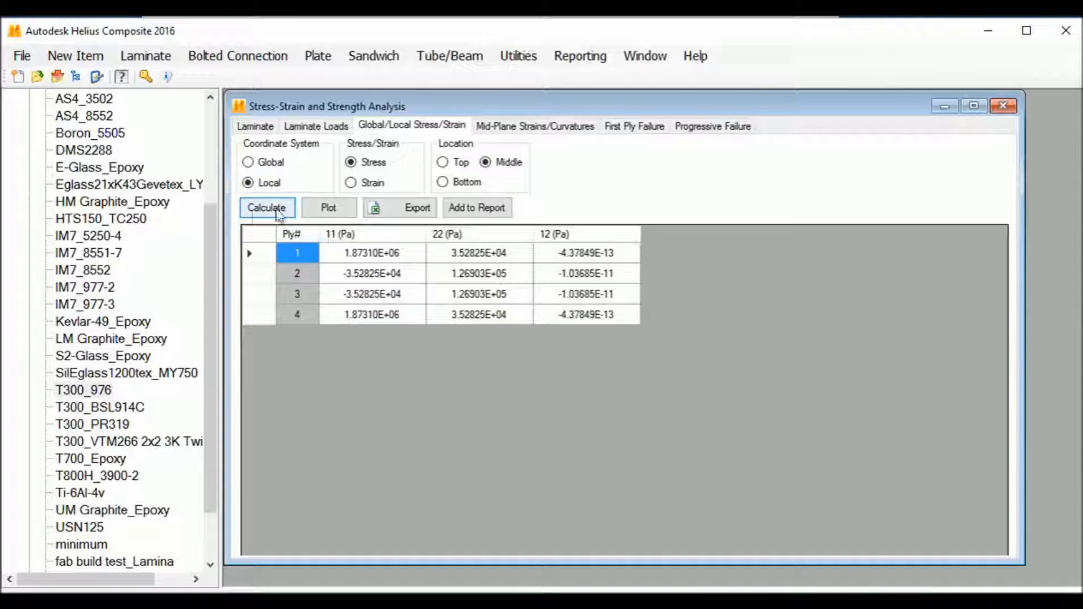
click(329, 211)
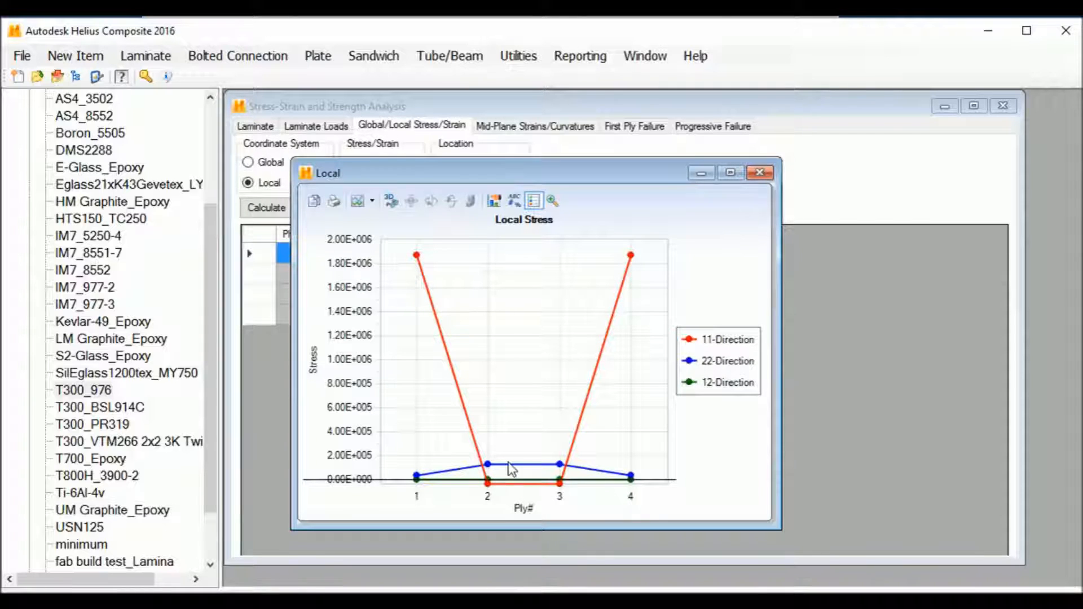
click(760, 173)
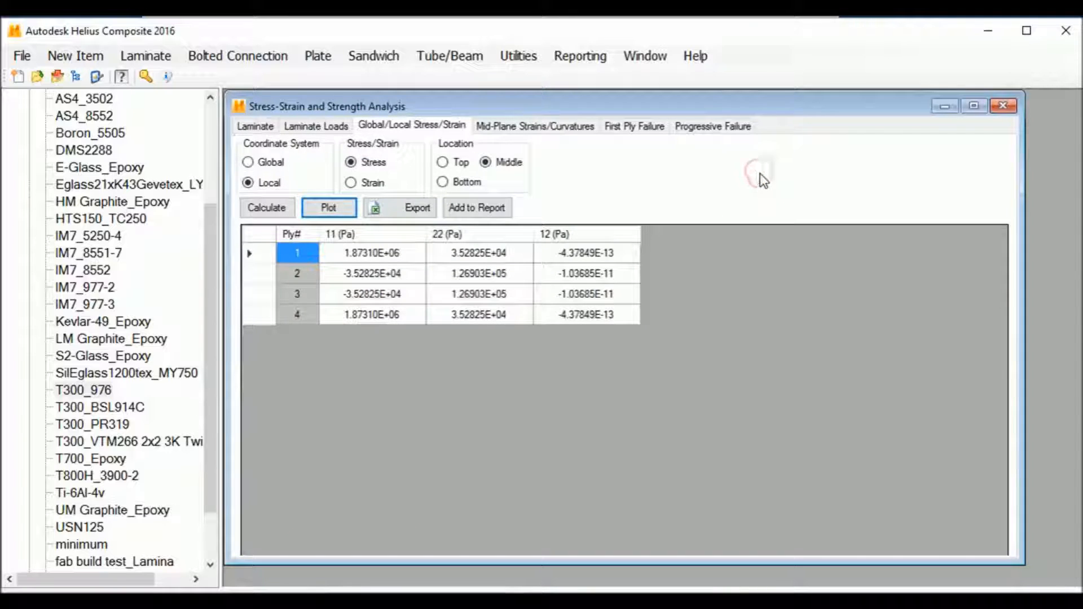
Step: Calculate the global strains at the middle of each ply, and the laminate's mid-plane strains and curvatures
click(351, 183)
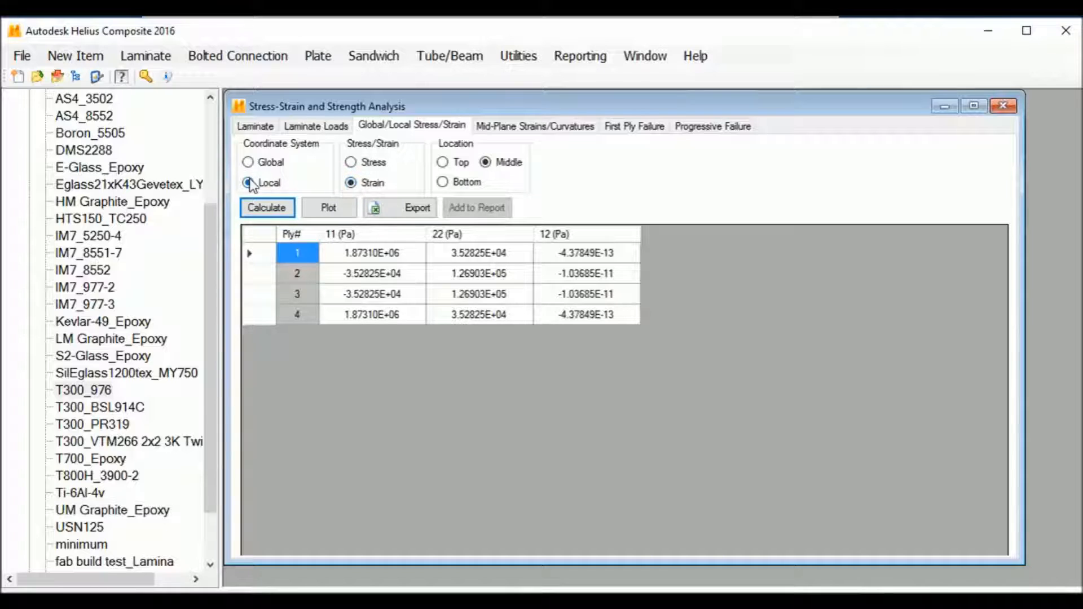
click(249, 162)
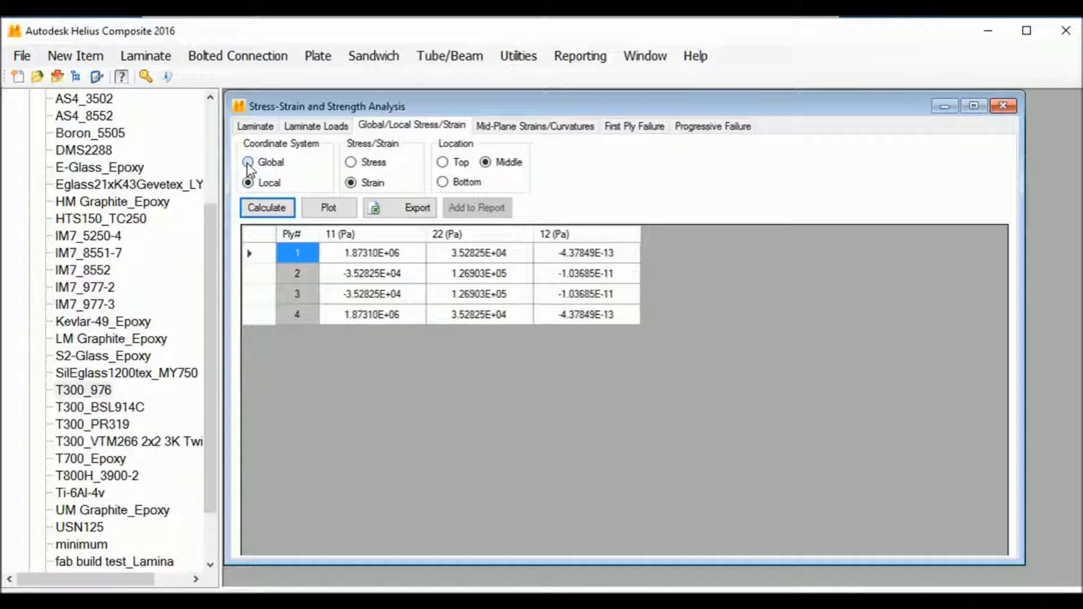
click(264, 213)
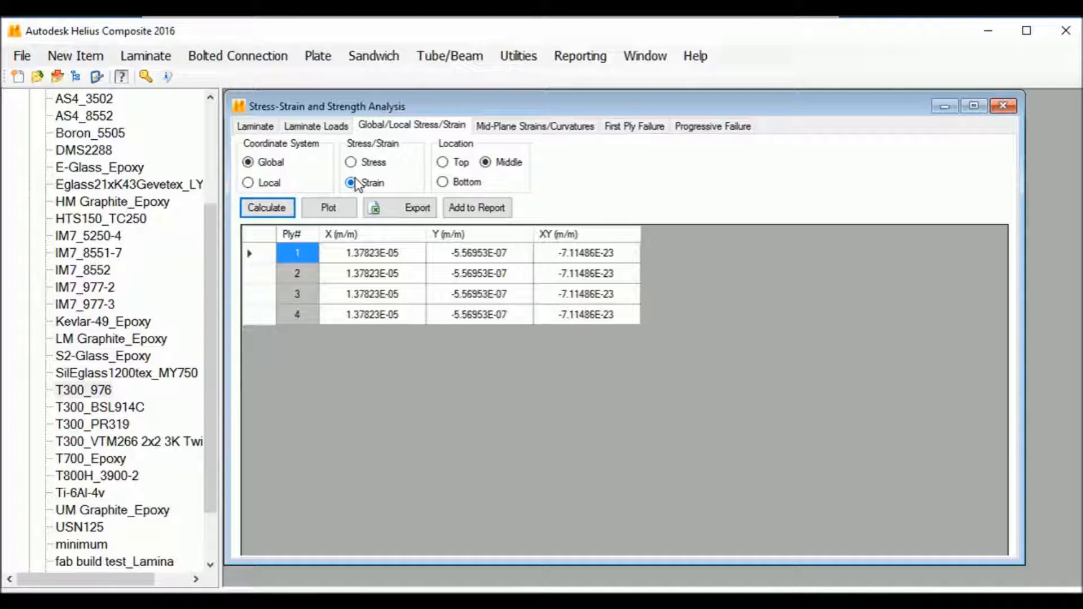
click(541, 128)
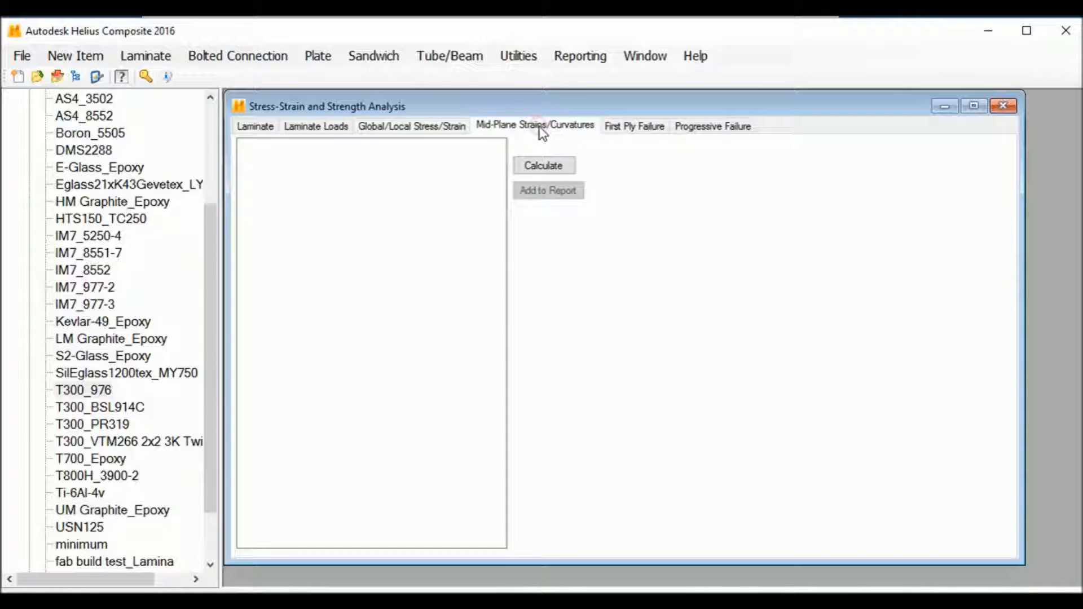
click(543, 165)
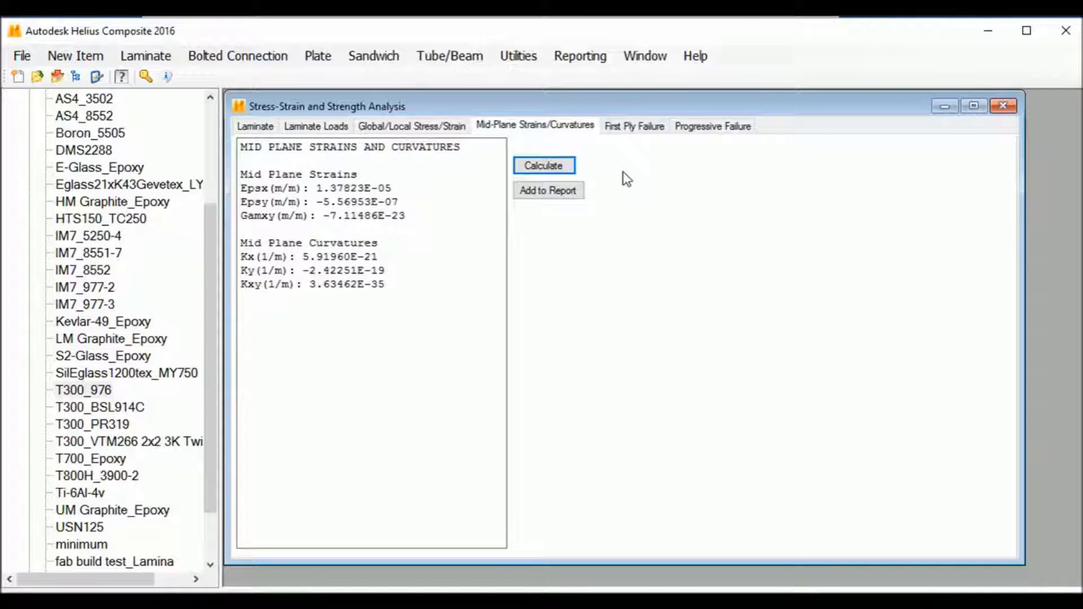
Step: Calculate first ply failure with the Max Stress criterion at the middle of the plies, and compare it with the applied loads
click(637, 133)
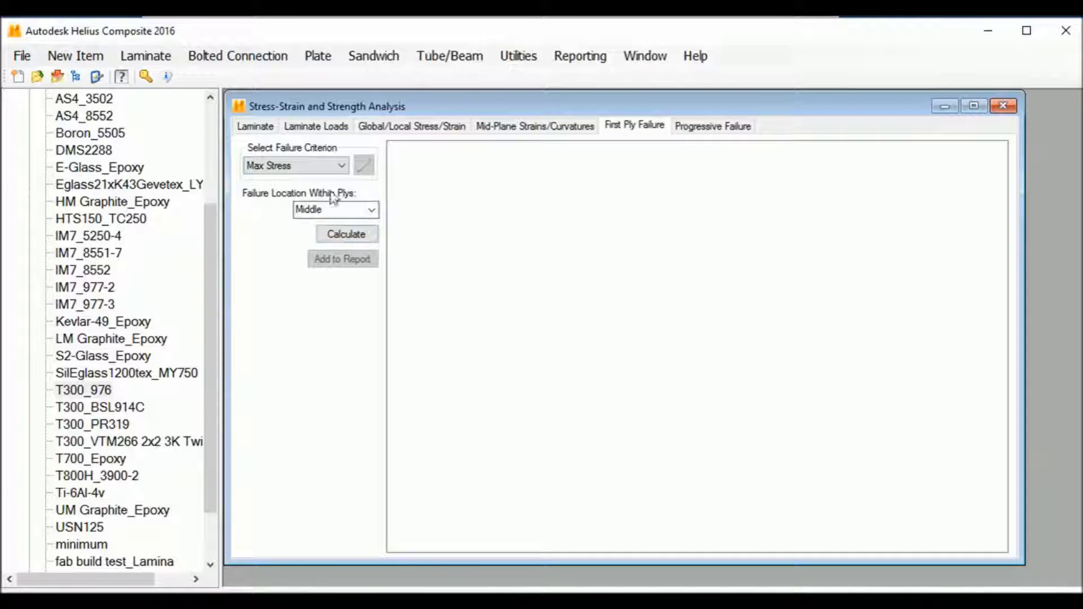
click(344, 164)
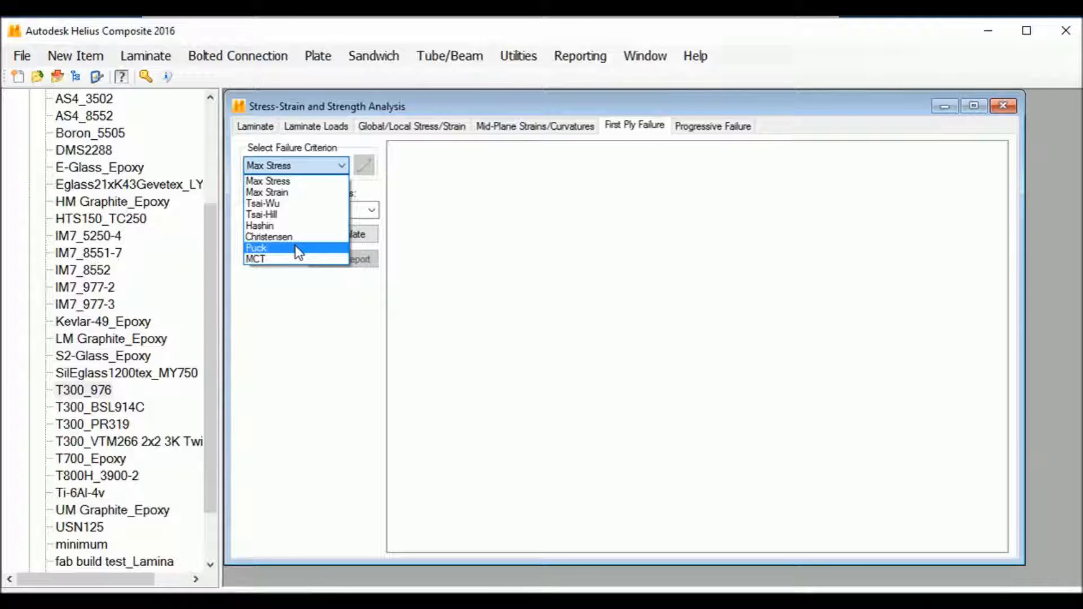
click(300, 163)
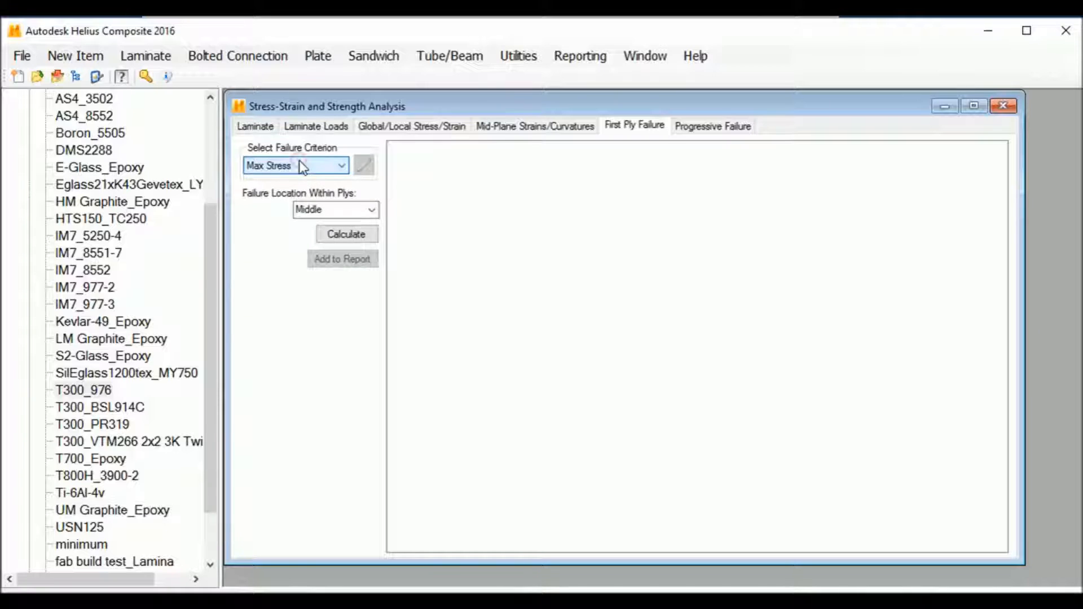
click(347, 233)
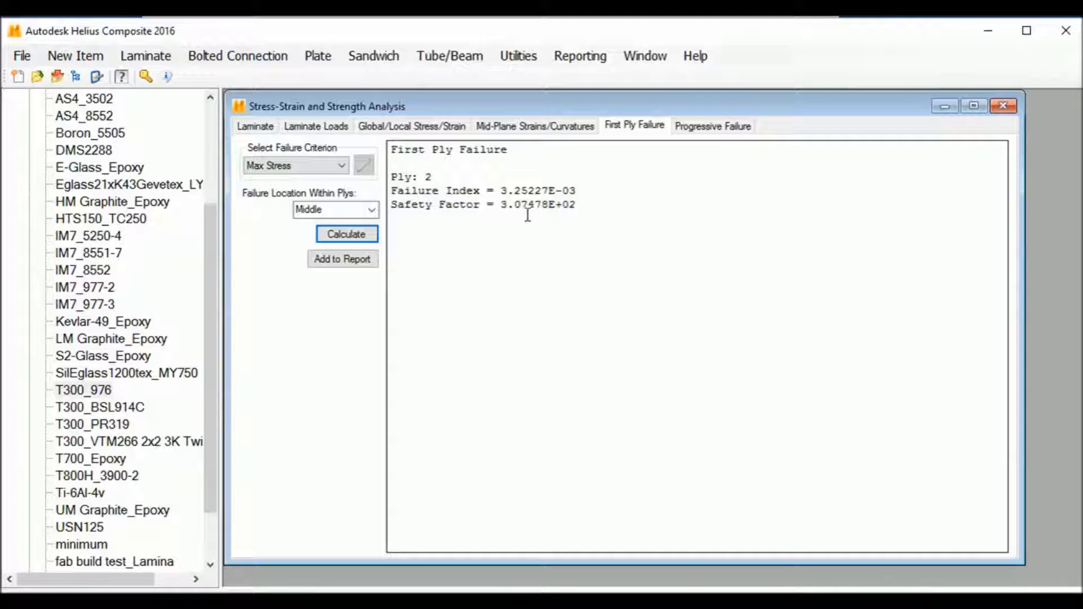
click(313, 127)
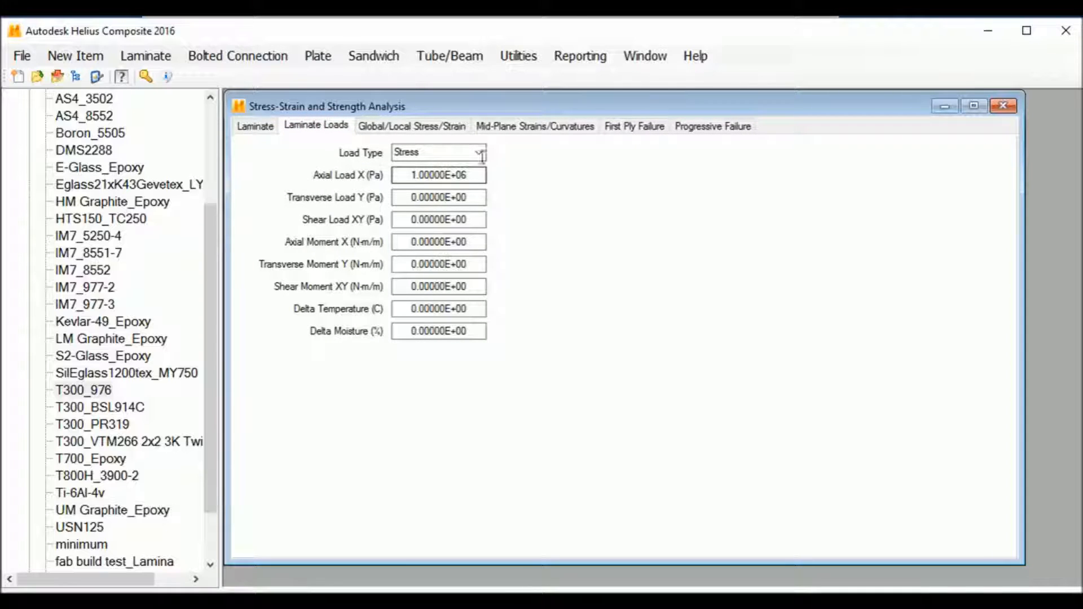
click(638, 129)
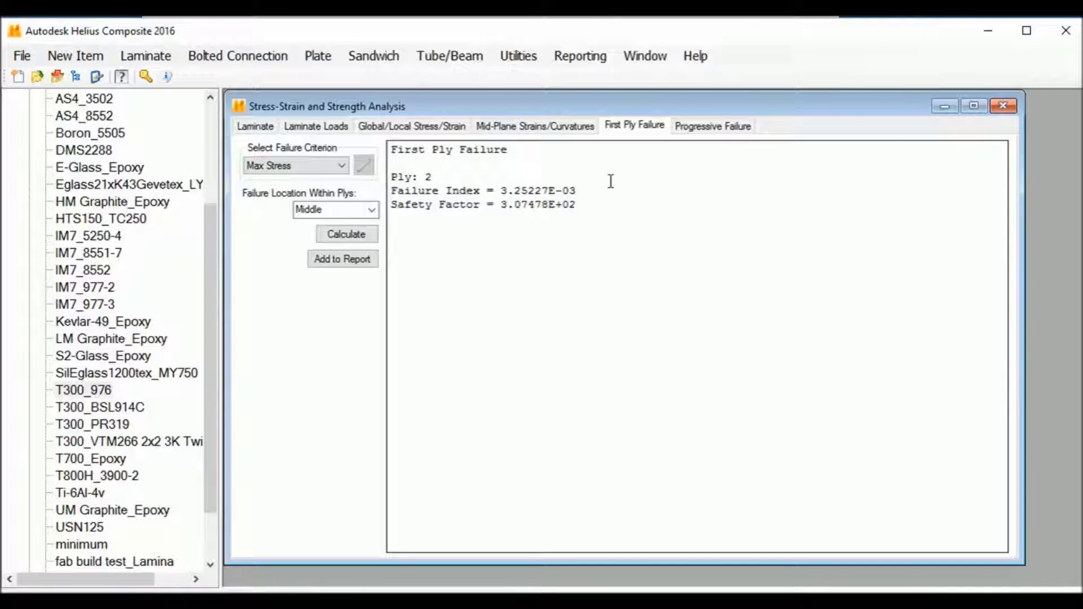
Step: Raise the laminate's Axial Load X to 1000e6 Pa for the progressive failure analysis
click(712, 129)
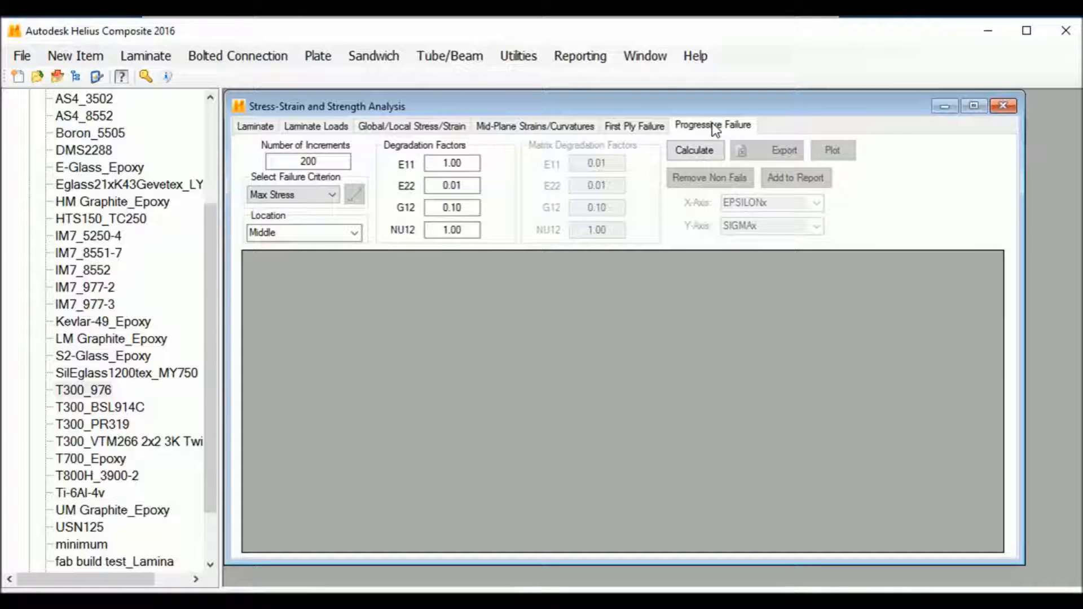
click(310, 129)
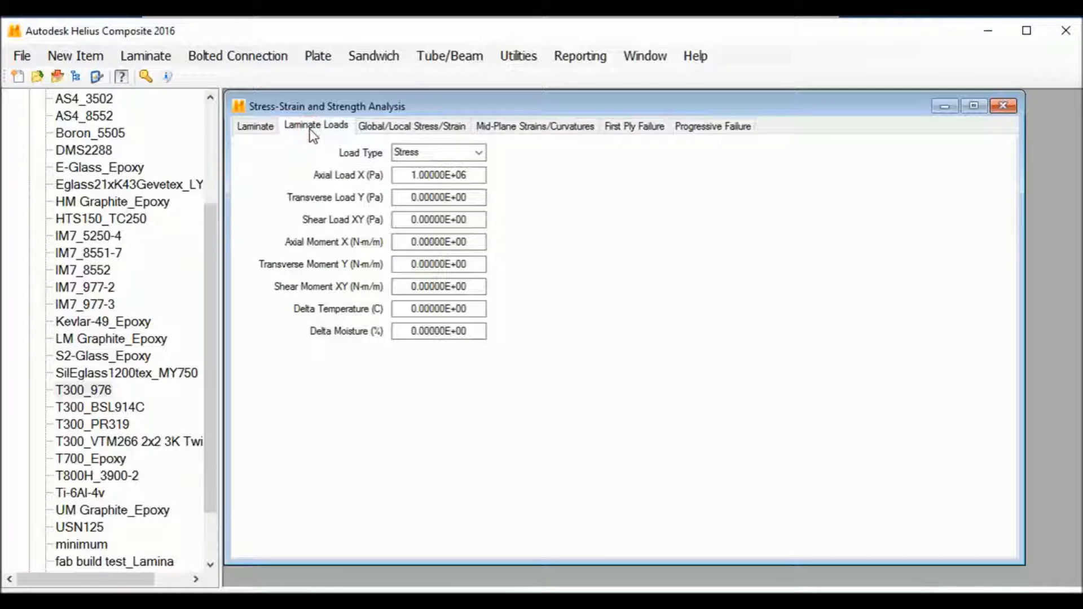
drag(477, 175, 353, 181)
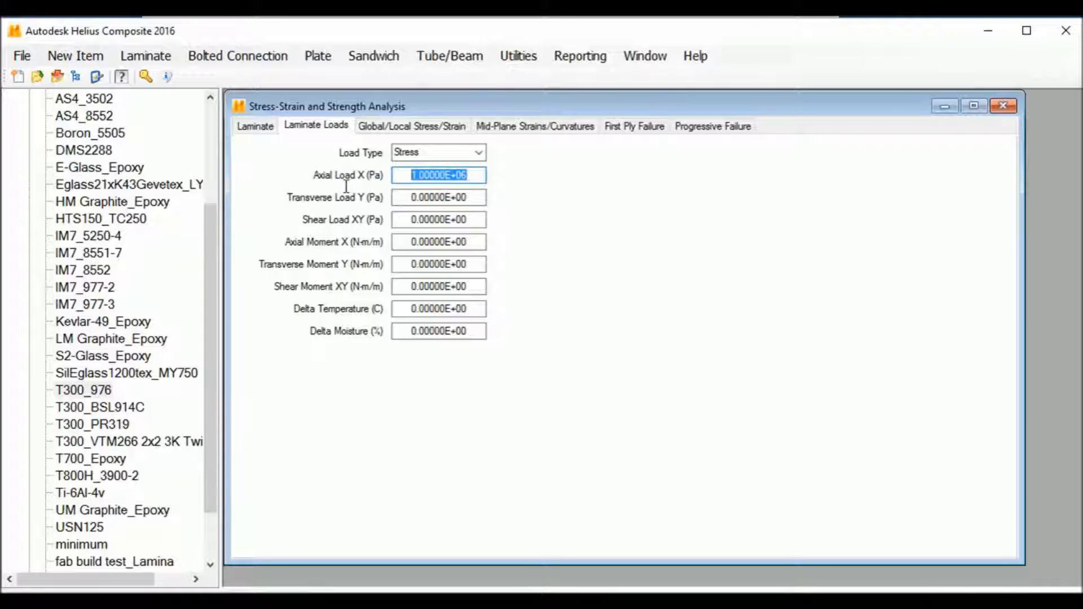
text(1000e6)
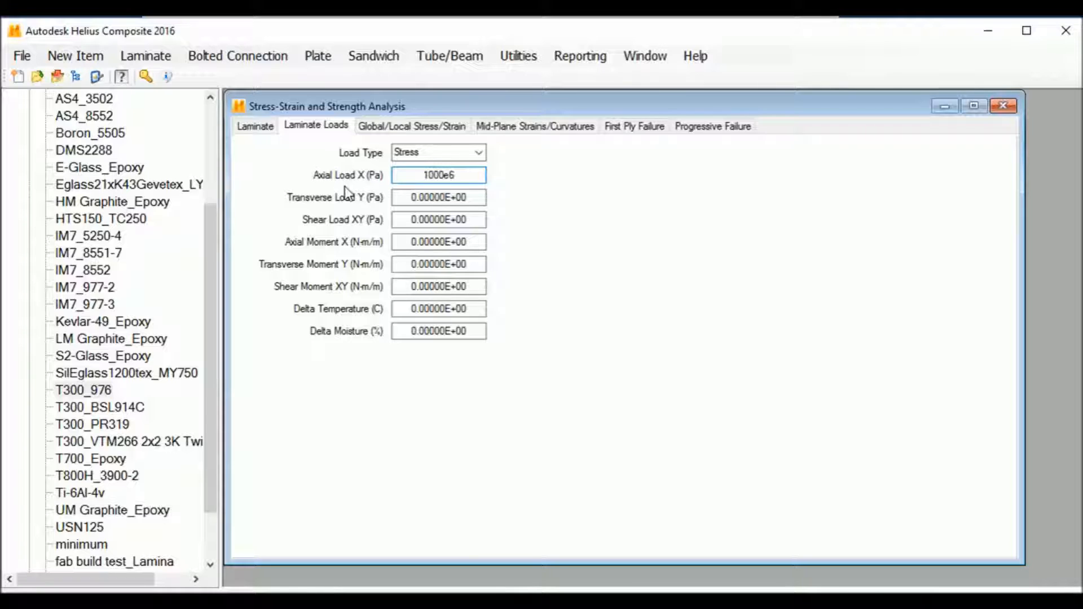
Step: Run the progressive failure analysis with the Max Stress criterion and examine the increment where plies first fail
click(715, 130)
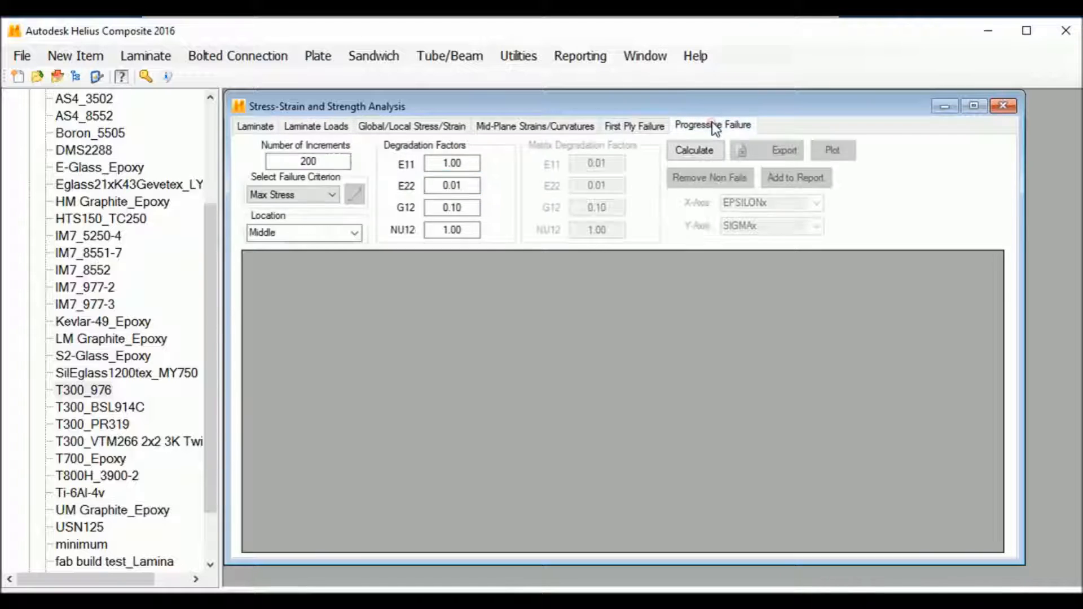
click(689, 159)
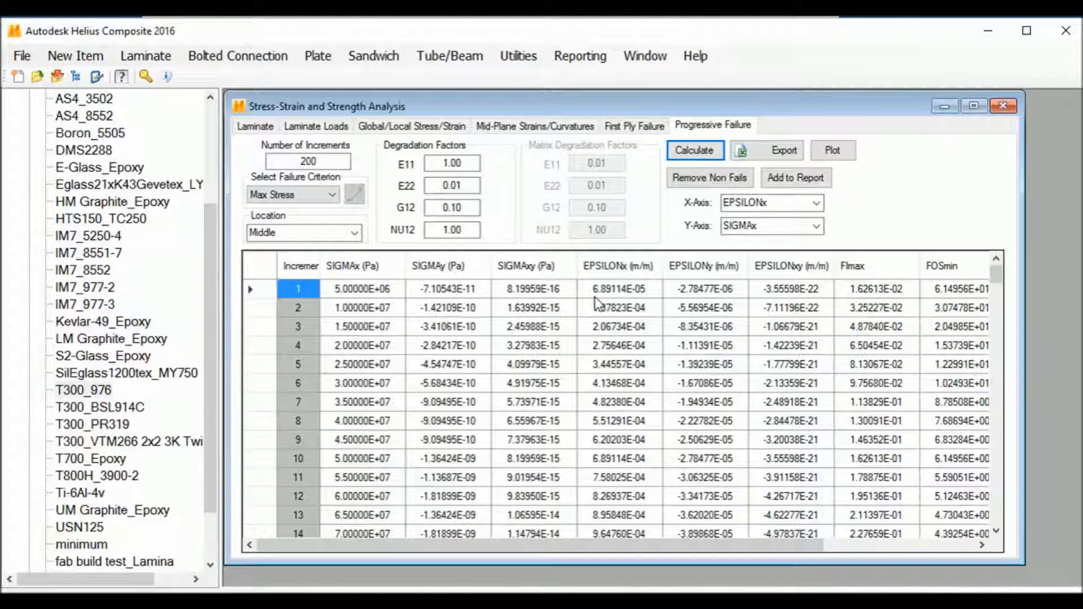
drag(731, 552, 817, 545)
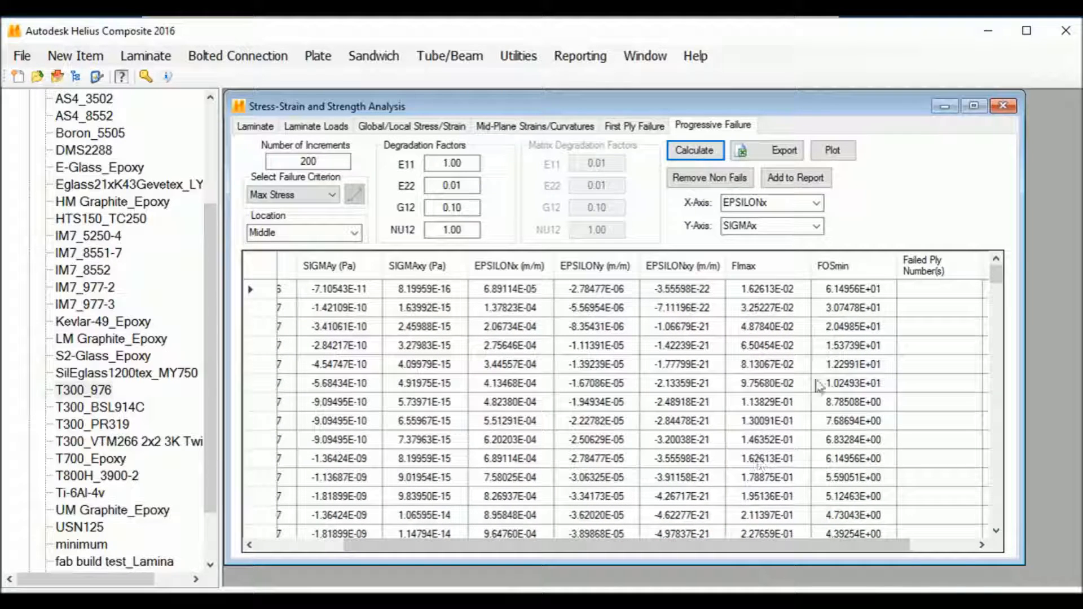
drag(995, 273, 993, 349)
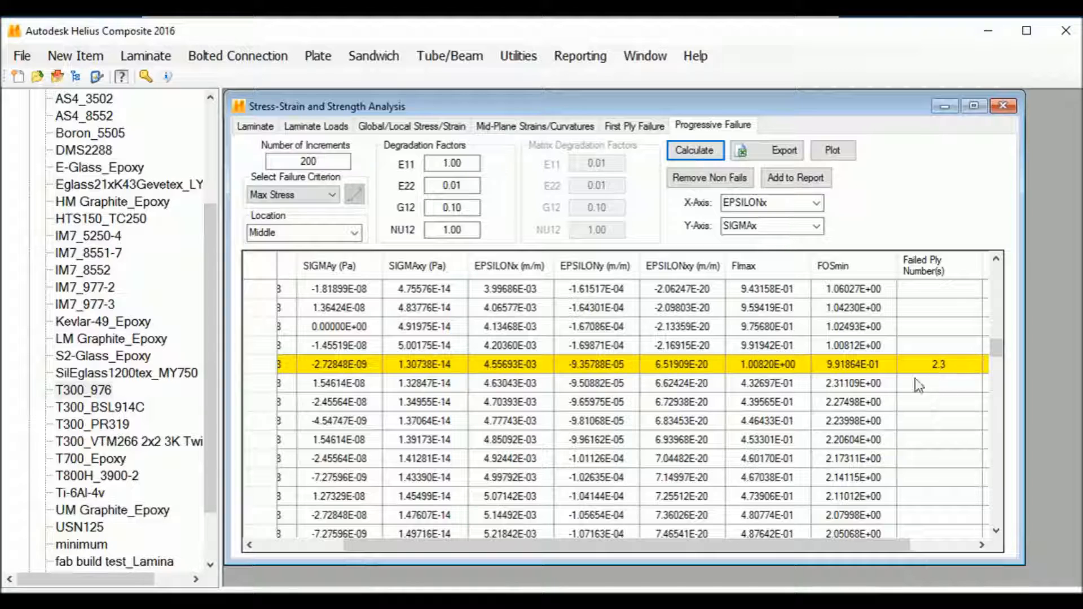
drag(778, 546, 693, 545)
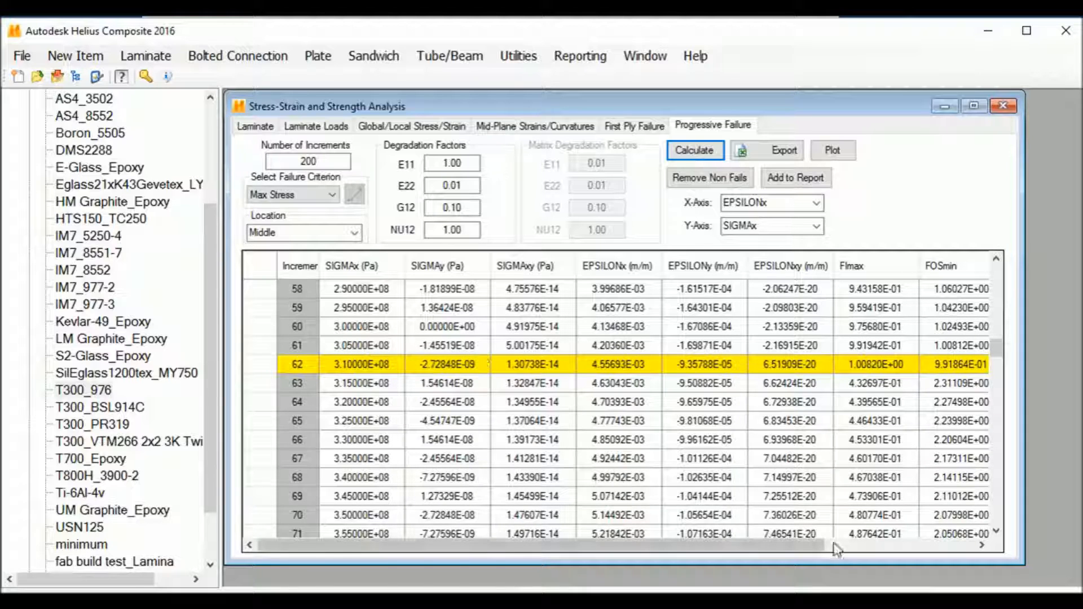
Step: Examine the second highlighted failure increment in the progressive failure results, including its SIGMAx stress and failed ply numbers
drag(794, 550, 715, 553)
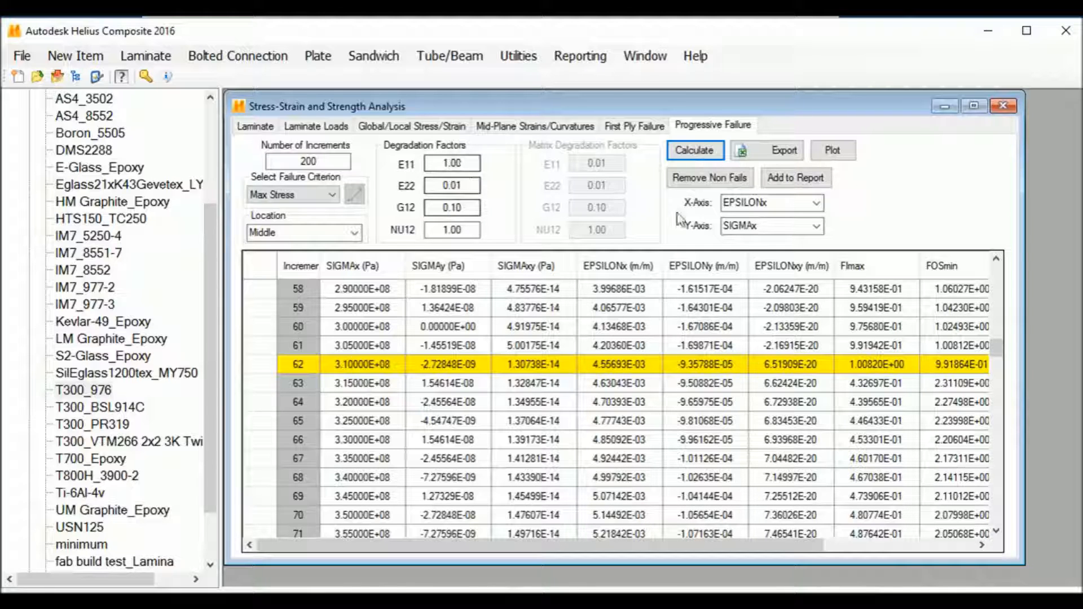
drag(993, 346, 994, 451)
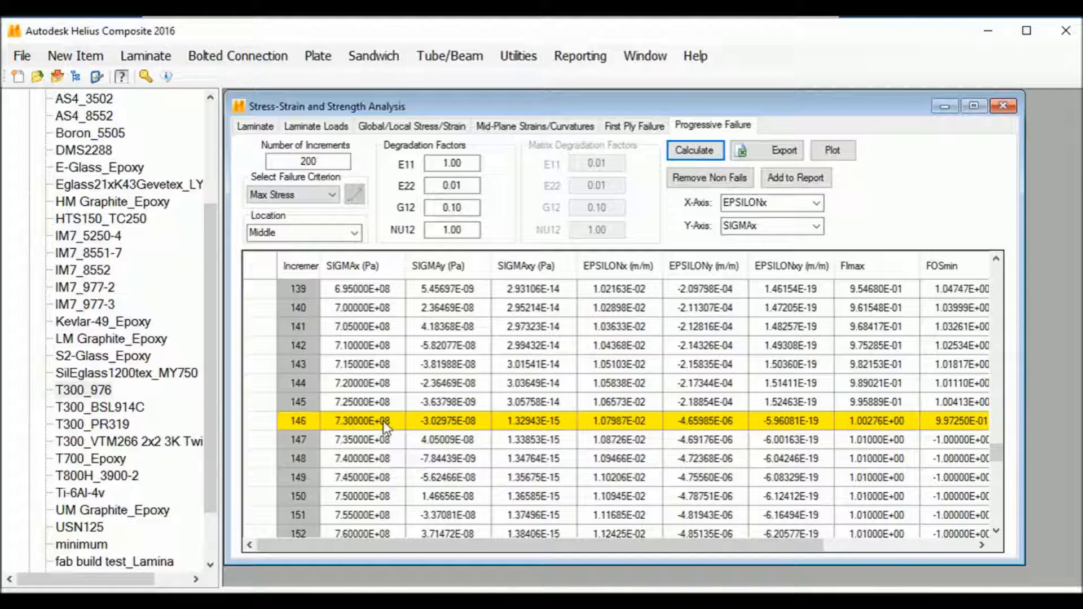
drag(498, 550, 588, 550)
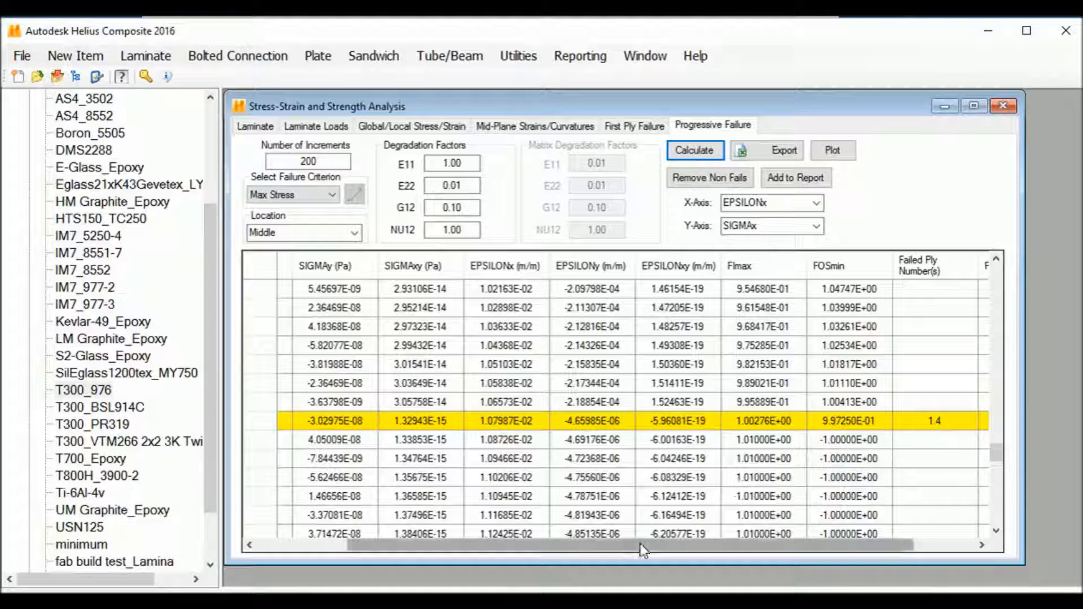
drag(657, 546, 562, 546)
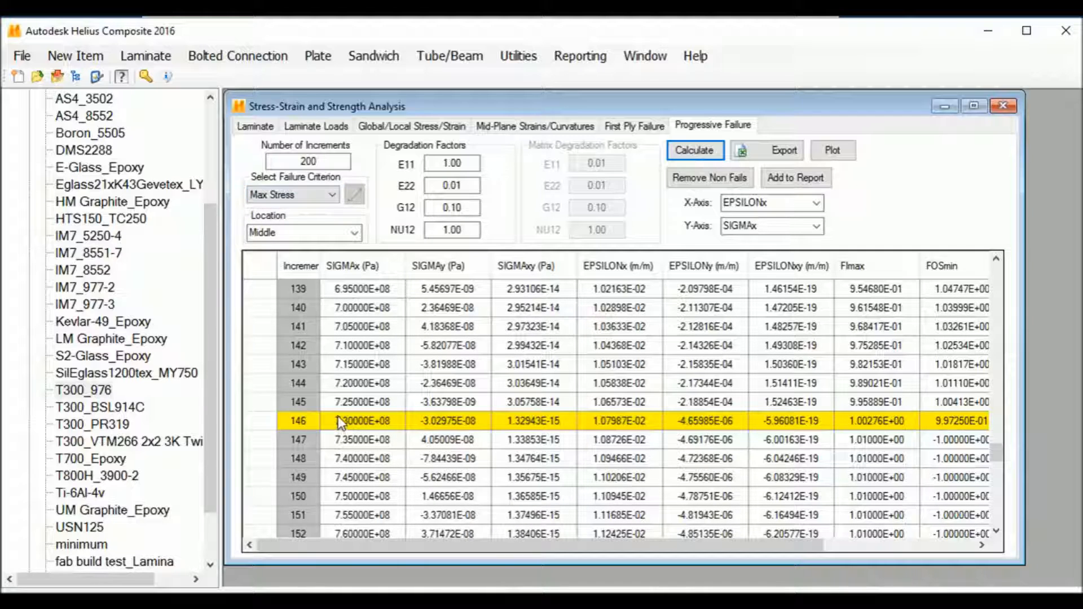
Step: Plot SIGMAx against EPSILONx for the progressive failure, inspect the curve at both ply failure points, and close the chart
click(833, 151)
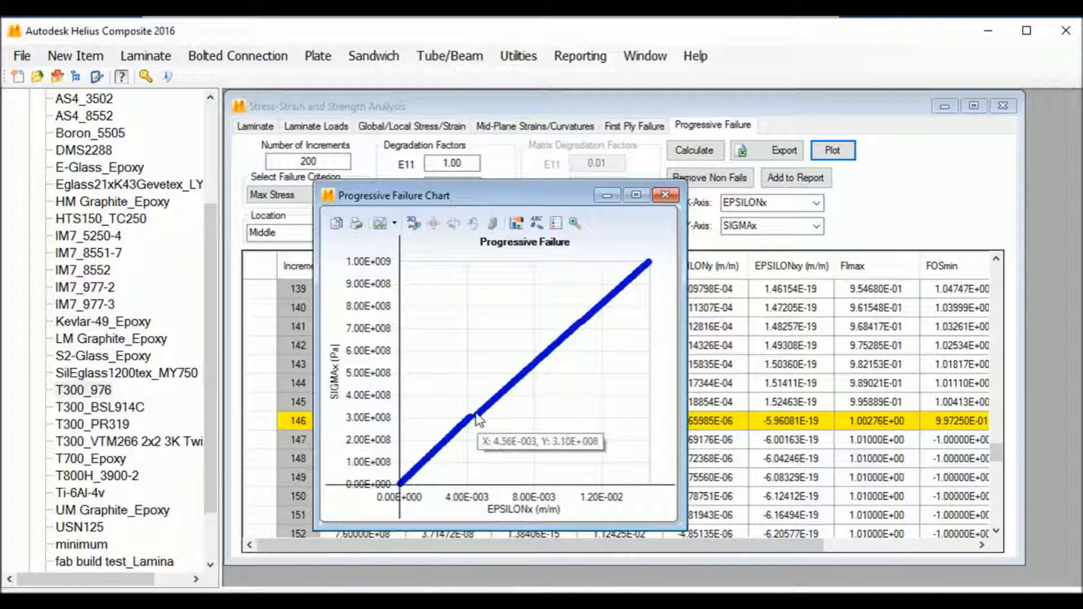
mouse_move(475, 423)
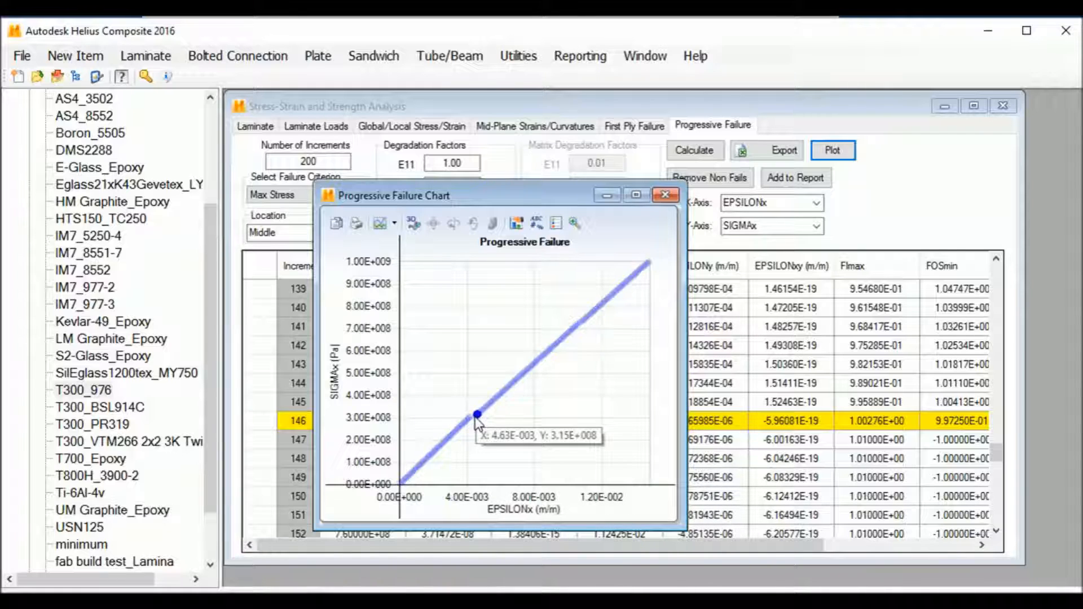
mouse_move(583, 327)
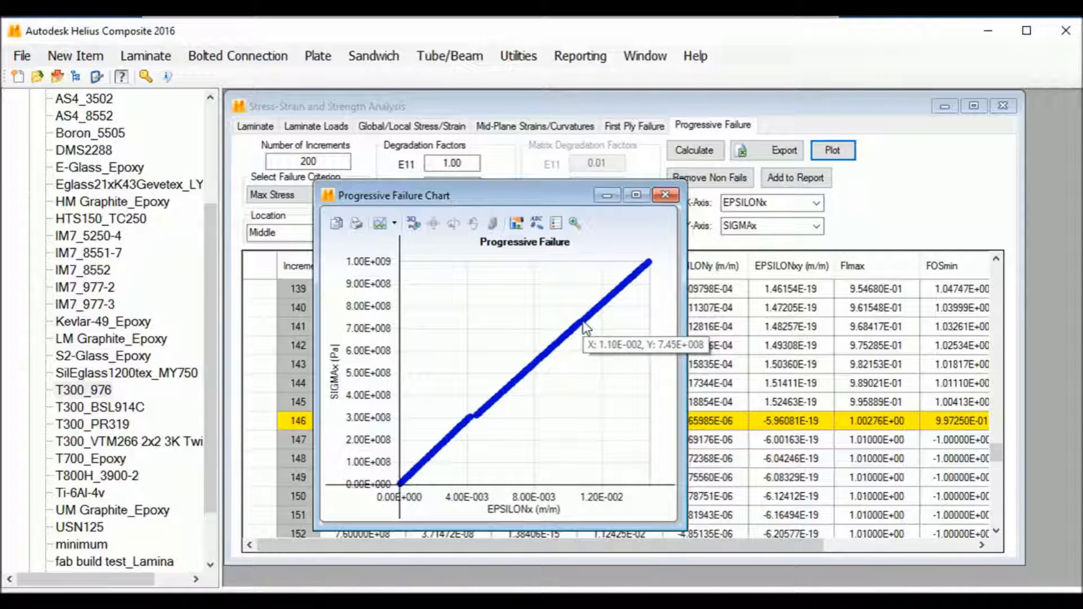
click(583, 321)
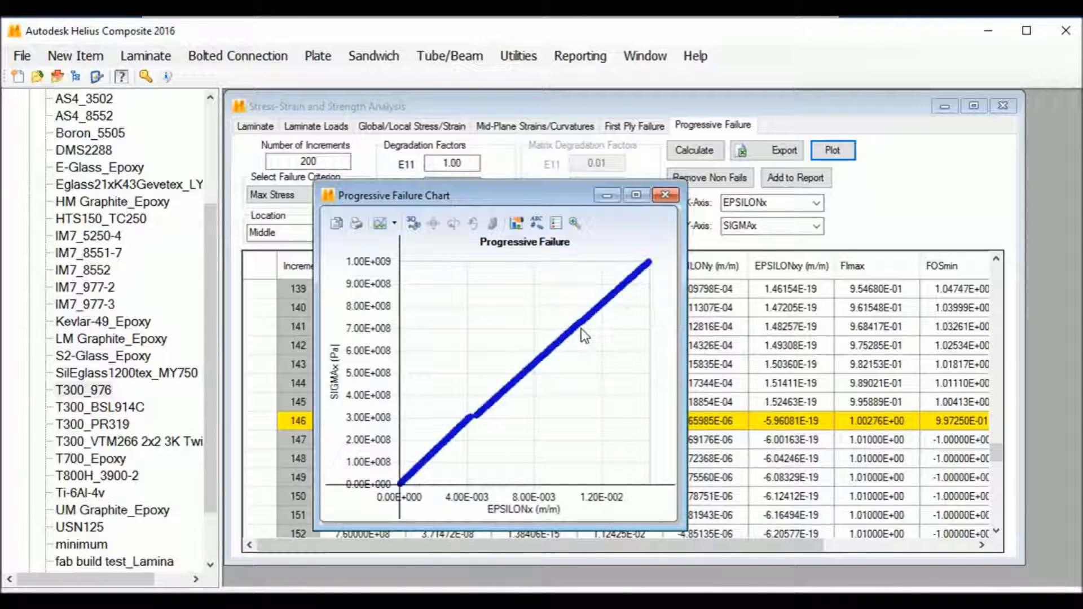
mouse_move(586, 325)
mouse_down()
mouse_move(645, 268)
mouse_move(591, 330)
mouse_up()
drag(582, 333, 583, 334)
click(665, 195)
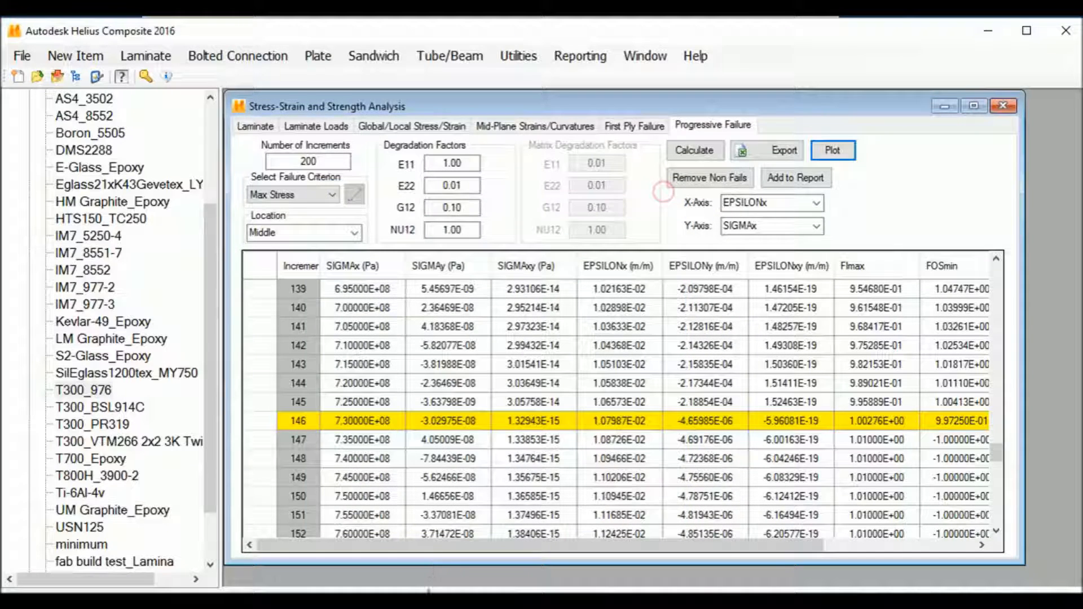